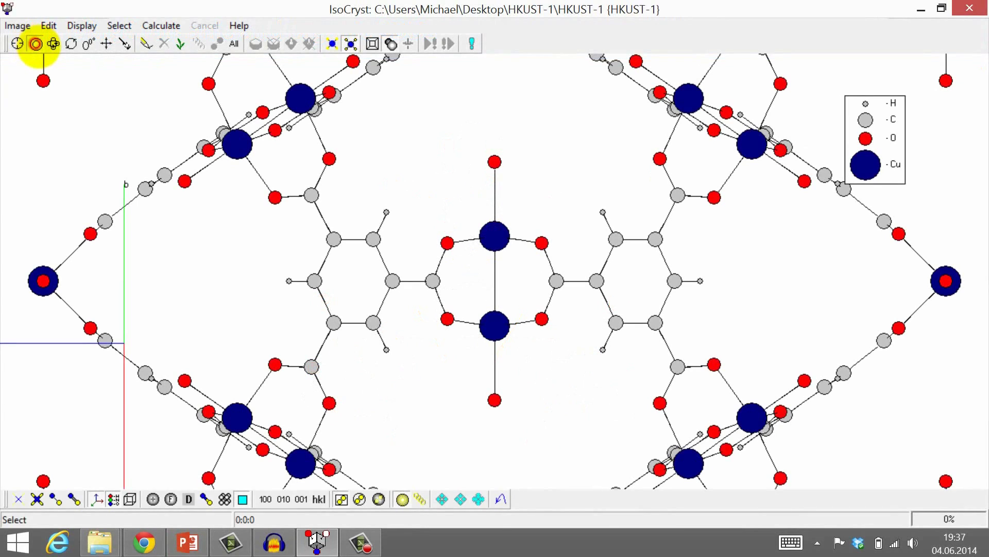
Label all atoms and query C2 and C1, identifying C2 as the carboxylate carbon.
{"action": "left_click", "coordinate": [35, 44]}
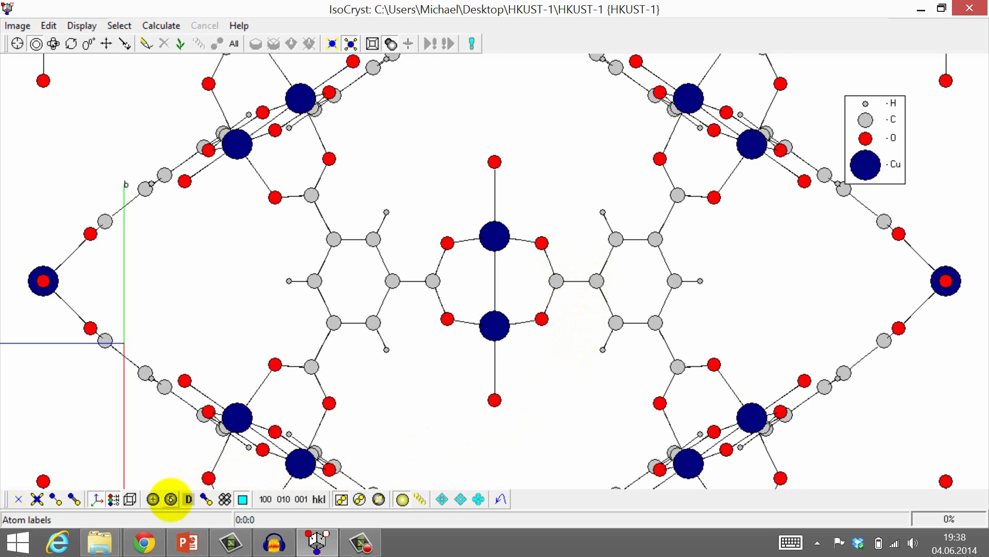
{"action": "left_click", "coordinate": [171, 499]}
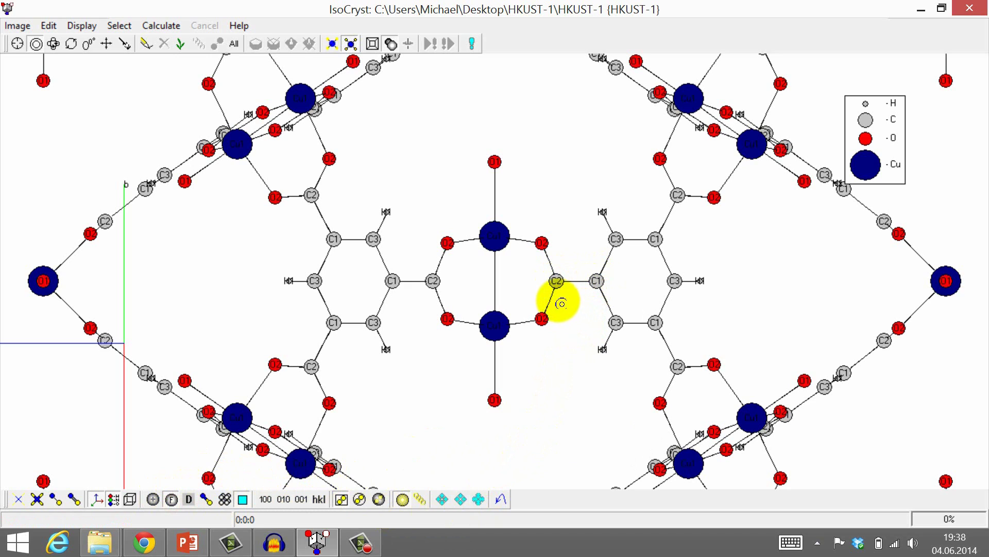
{"action": "left_click", "coordinate": [557, 281]}
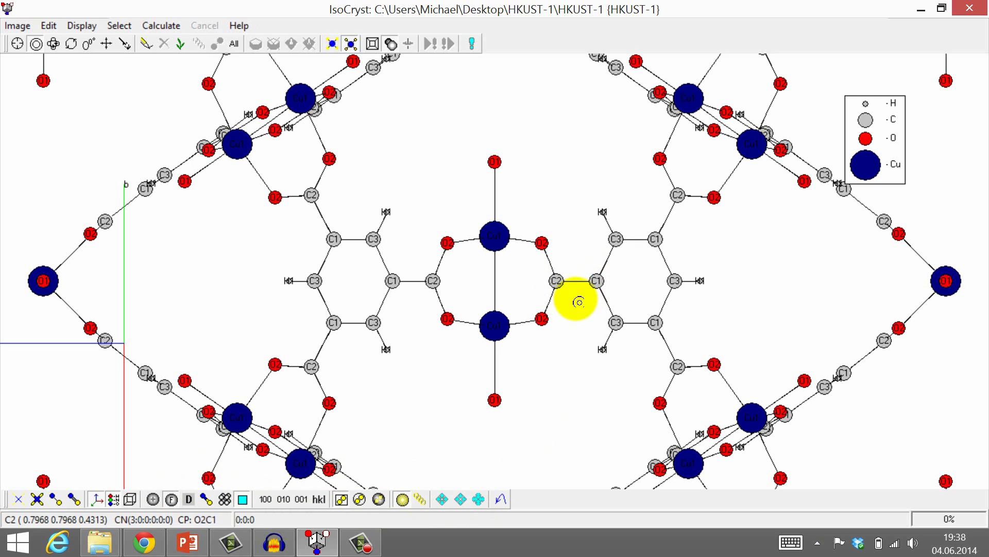
{"action": "left_click", "coordinate": [596, 281]}
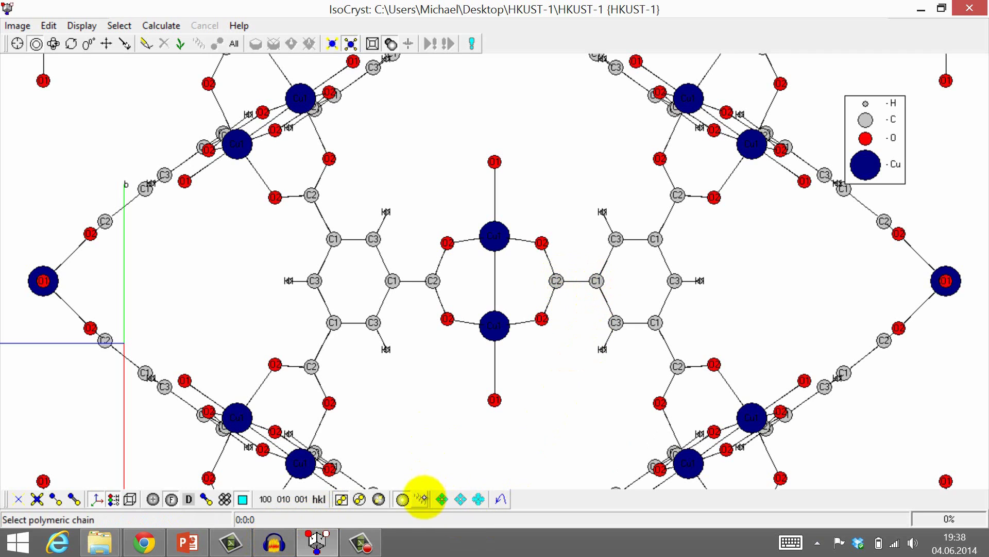
Close IsoCryst and open HKUST-1's crystal data for editing.
{"action": "left_click", "coordinate": [956, 11]}
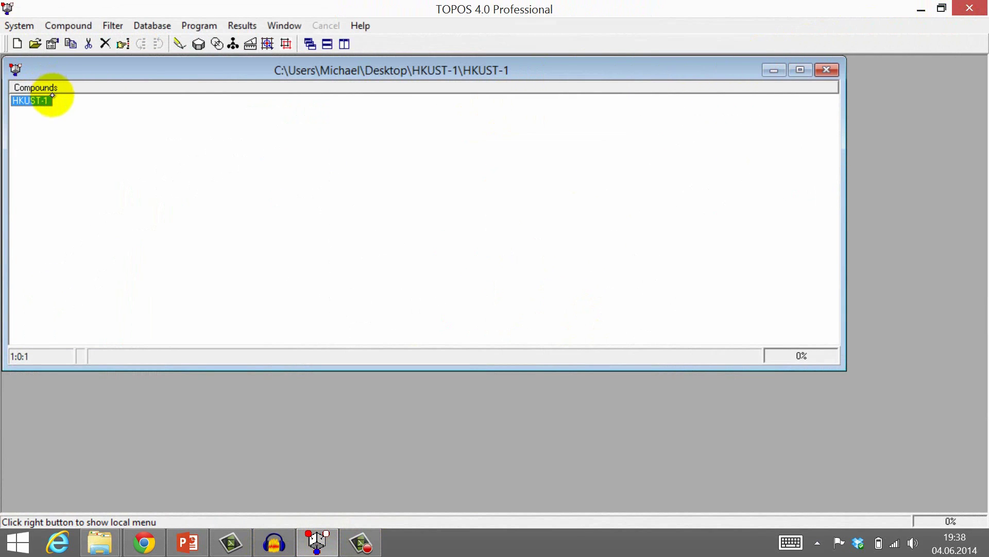
{"action": "right_click", "coordinate": [40, 99]}
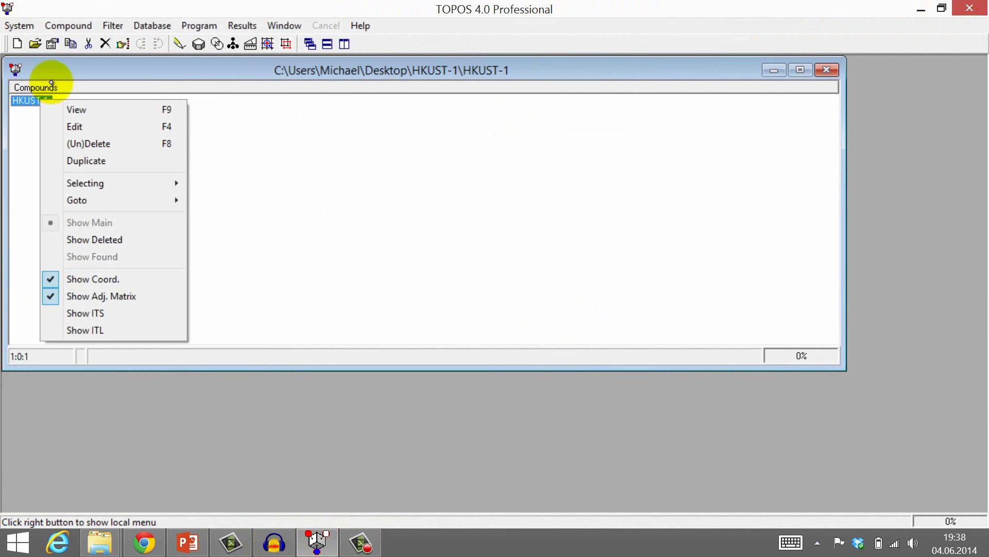
{"action": "left_click", "coordinate": [147, 126]}
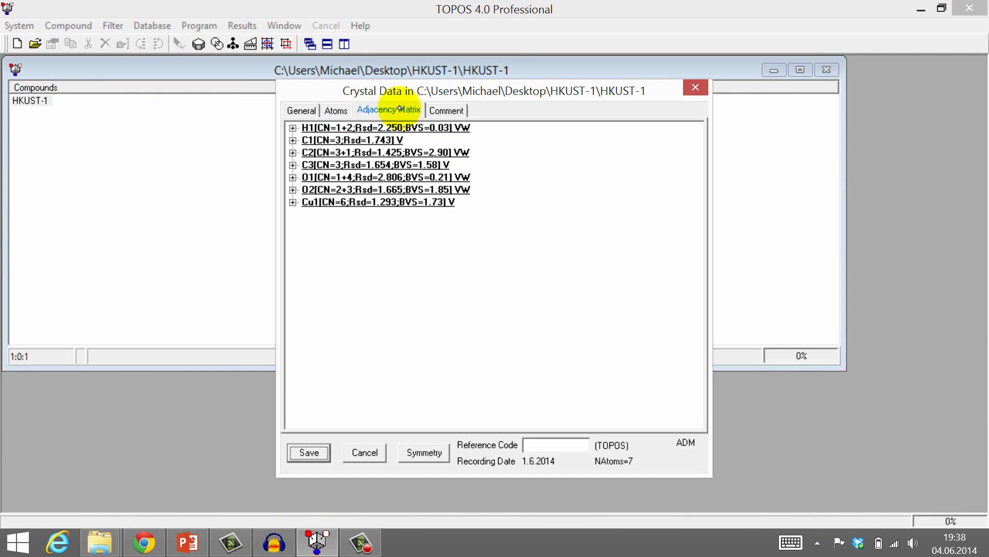
Mark the C1–C2 contact as an H bond in the adjacency matrix and save.
{"action": "left_click", "coordinate": [293, 140]}
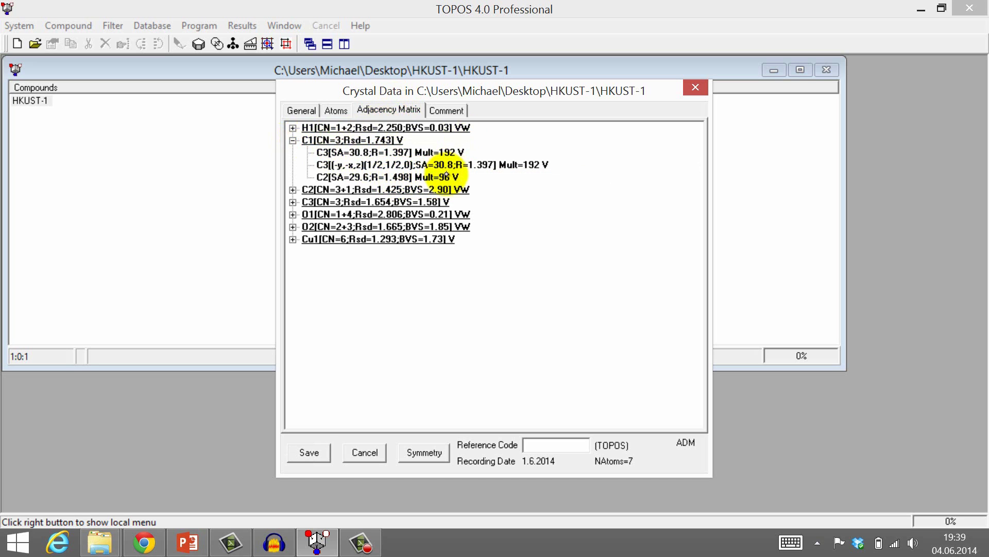
{"action": "right_click", "coordinate": [449, 177]}
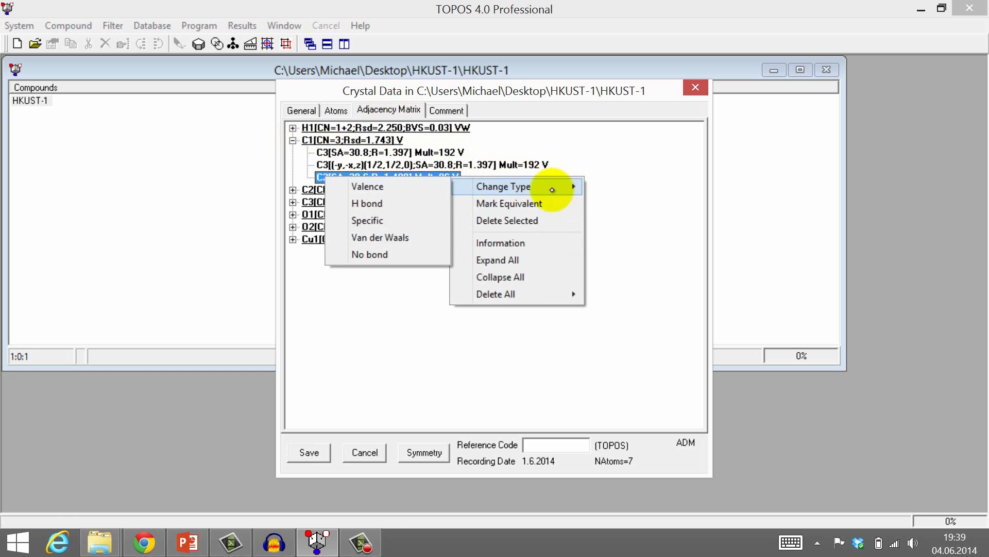
{"action": "mouse_move", "coordinate": [503, 186]}
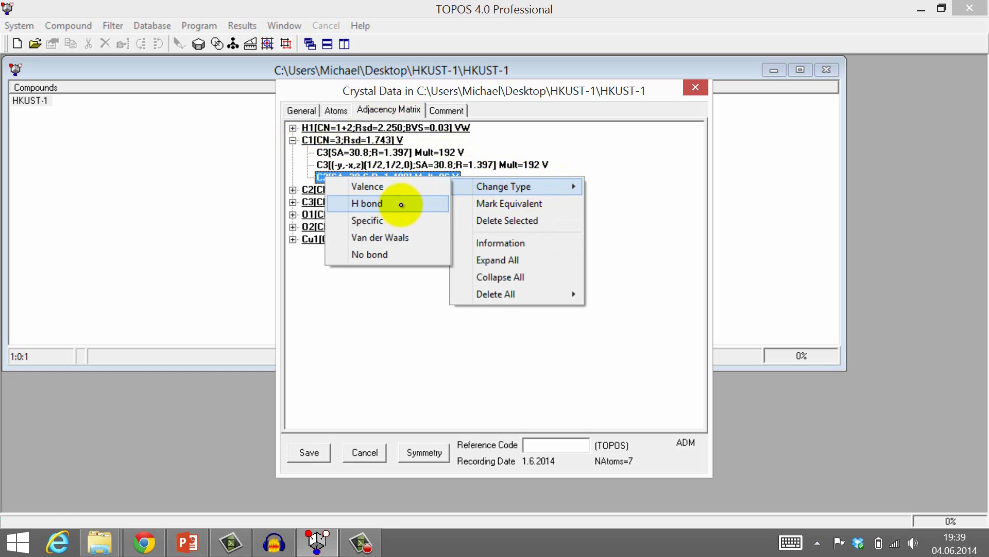
{"action": "left_click", "coordinate": [398, 203]}
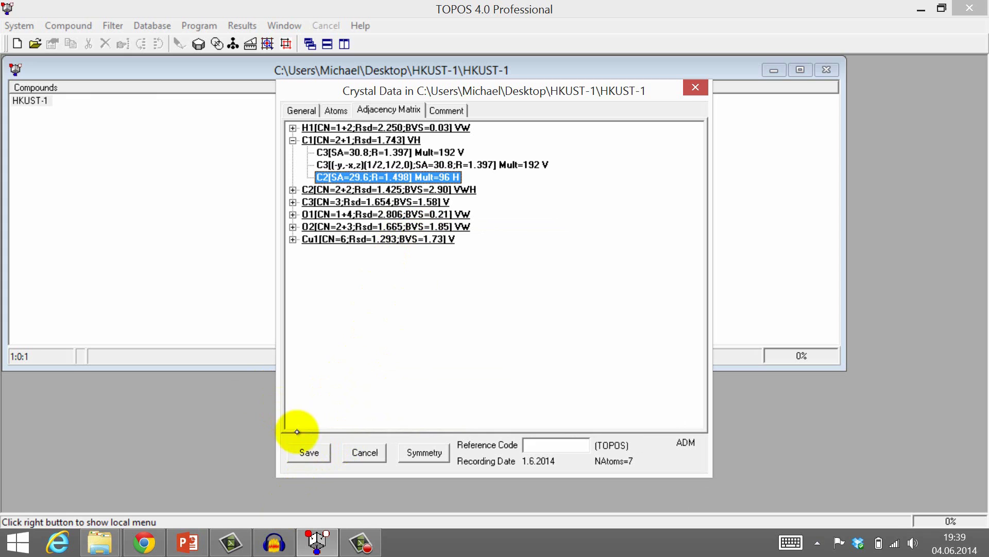
{"action": "left_click", "coordinate": [309, 452]}
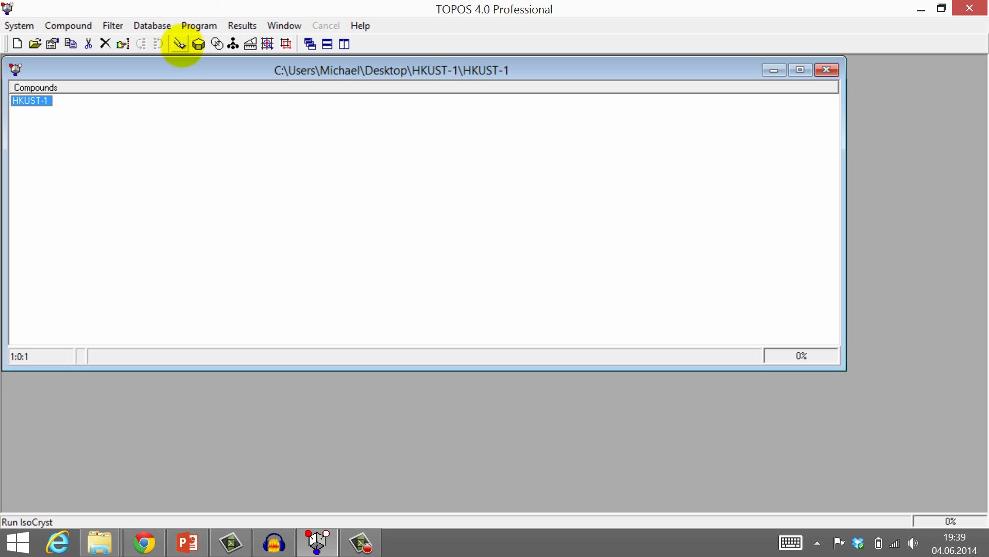
{"action": "left_click", "coordinate": [179, 45]}
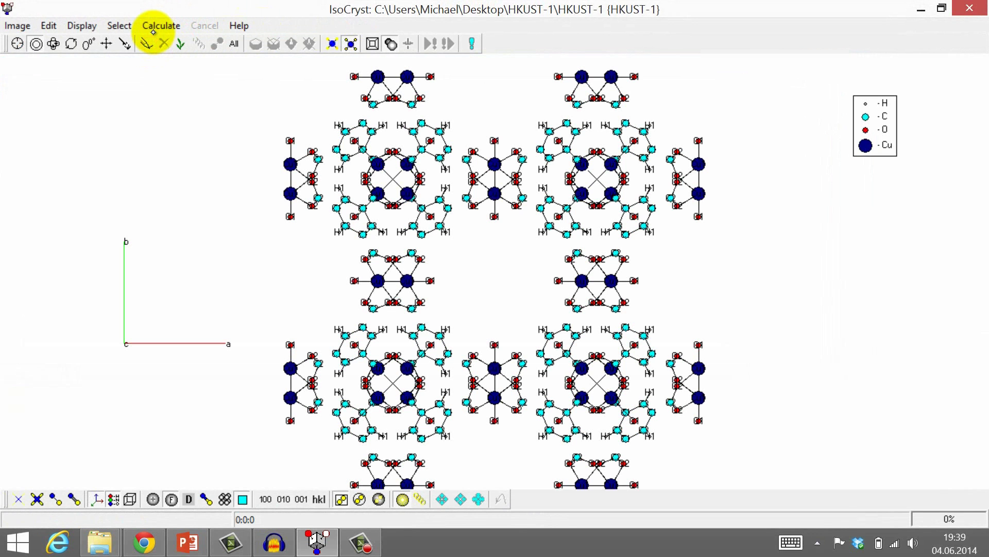
{"action": "mouse_move", "coordinate": [235, 86]}
{"action": "left_mouse_down"}
{"action": "mouse_move", "coordinate": [559, 294]}
{"action": "mouse_move", "coordinate": [550, 293]}
{"action": "left_mouse_up"}
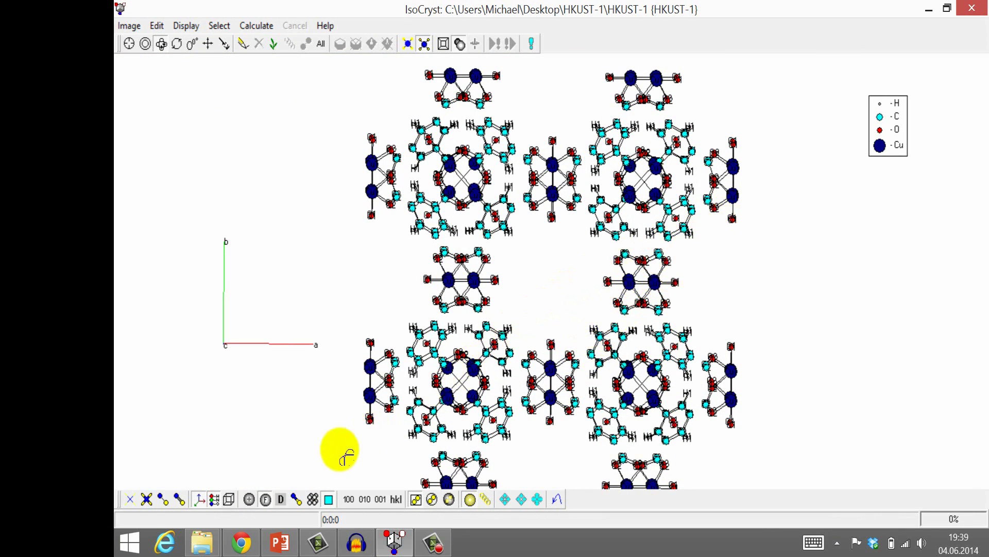
{"action": "left_click", "coordinate": [266, 497]}
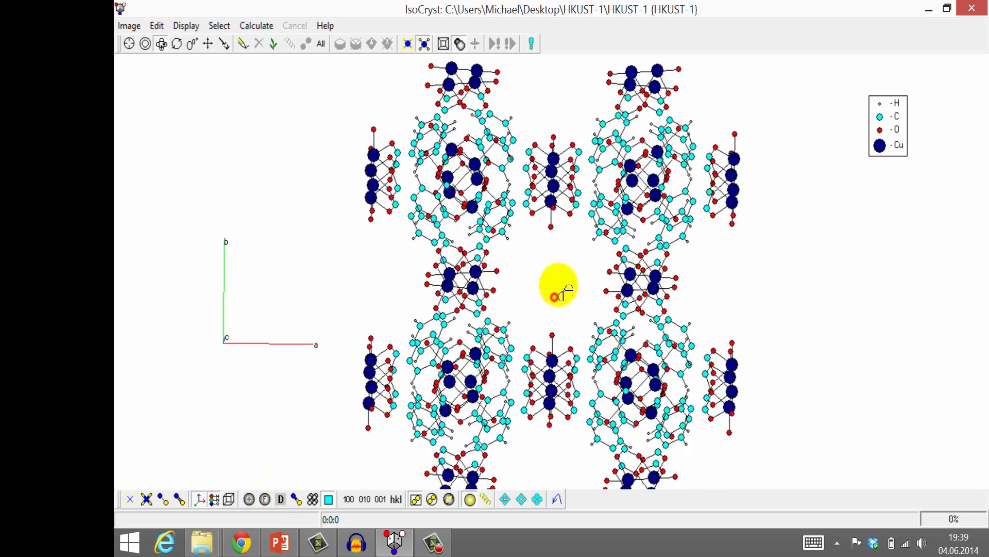
{"action": "left_click_drag", "start_coordinate": [559, 288], "coordinate": [563, 306]}
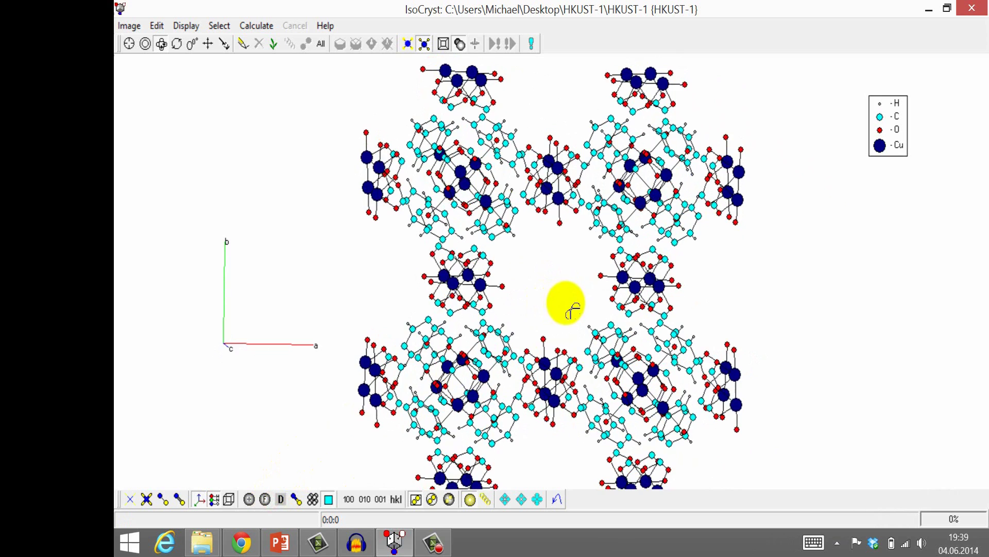
{"action": "left_click", "coordinate": [379, 499]}
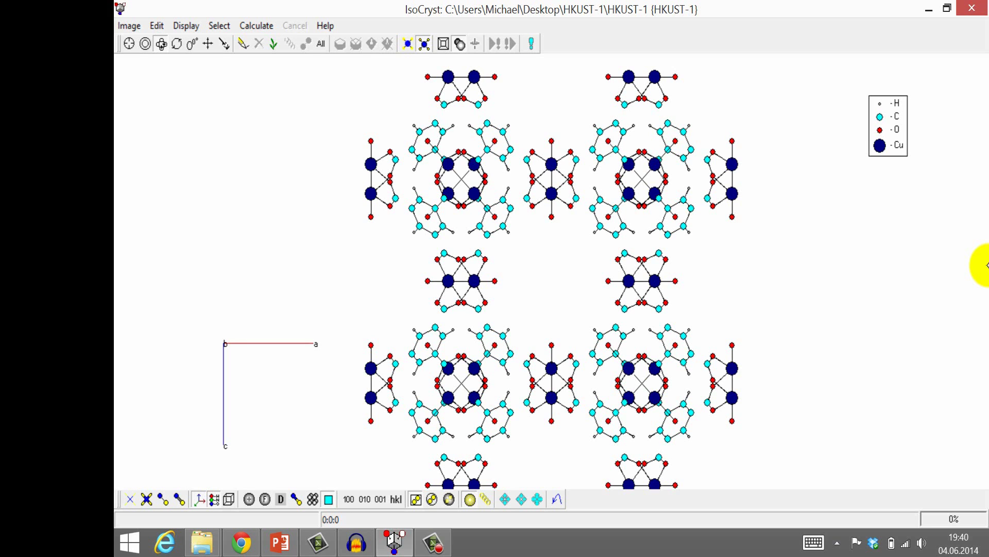
{"action": "left_click", "coordinate": [971, 8]}
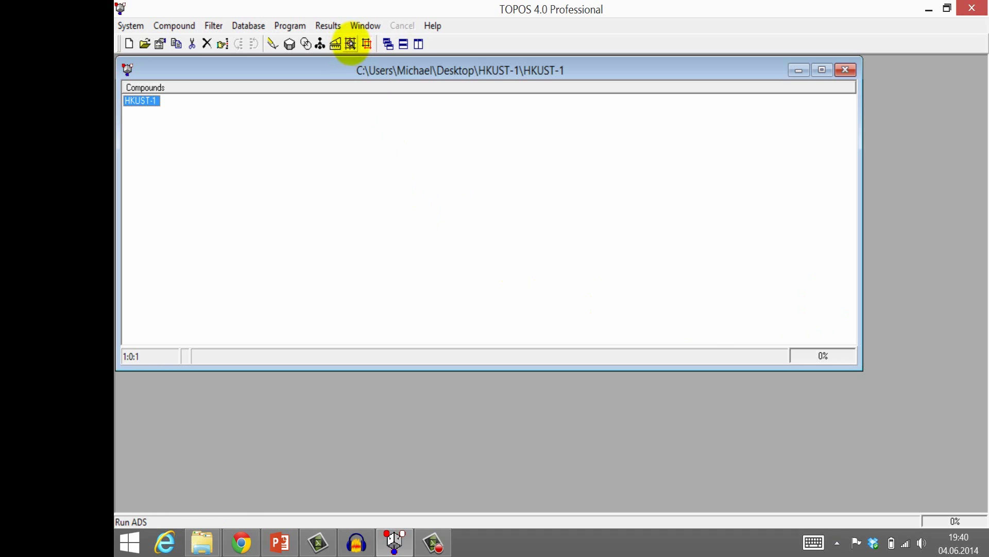
Enable Save Simplified Net in HKUST-1's ADS options, turning classification mode off, with Standard simplification.
{"action": "left_click", "coordinate": [350, 45]}
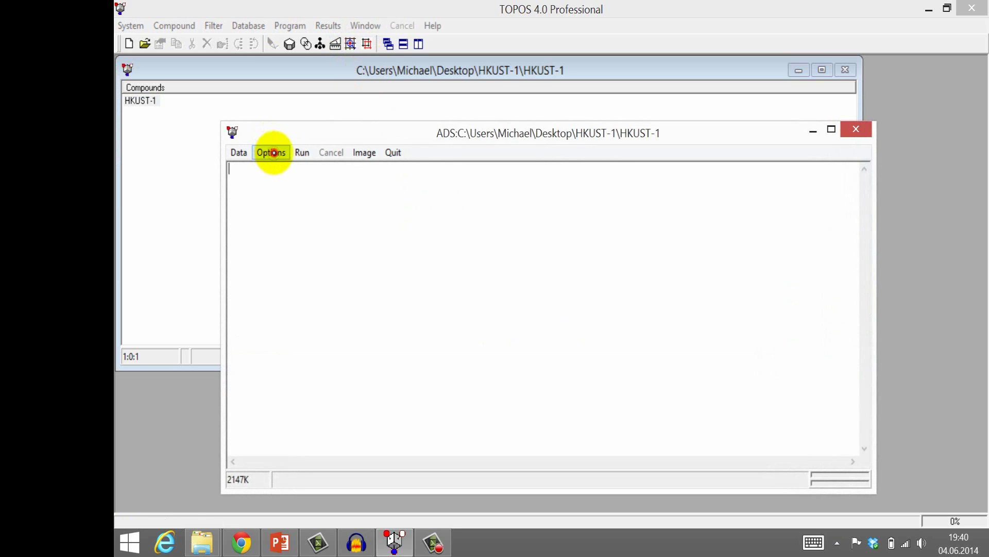
{"action": "left_click", "coordinate": [274, 152]}
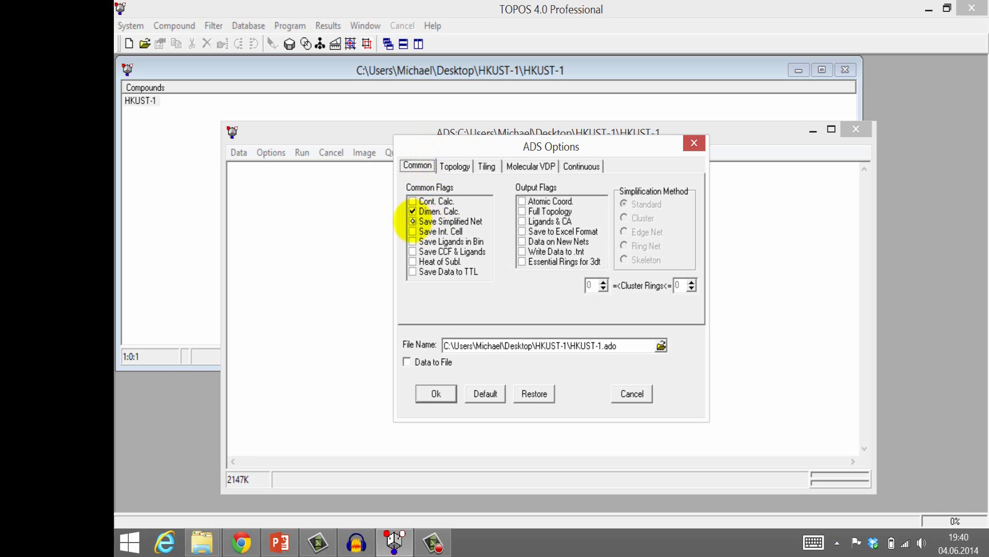
{"action": "left_click", "coordinate": [413, 221]}
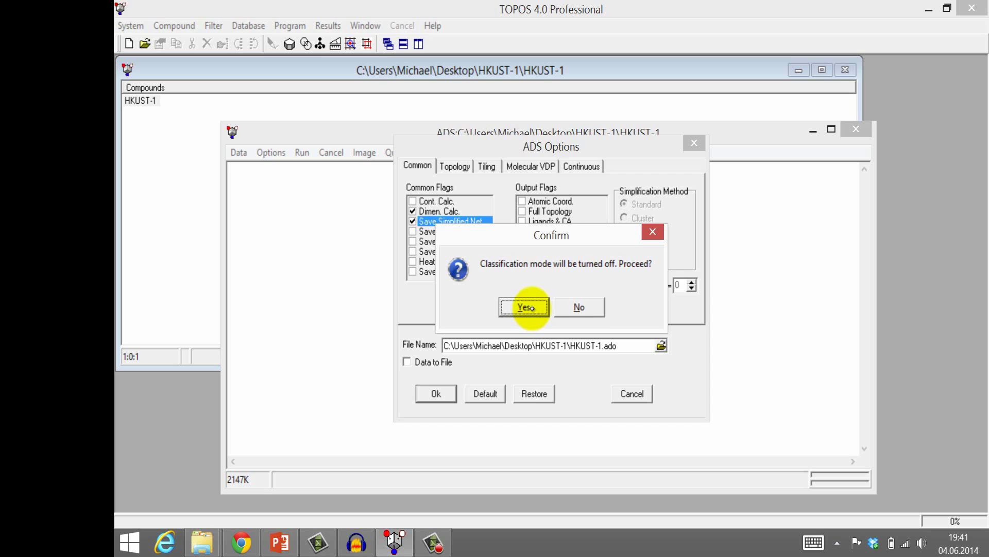
{"action": "left_click", "coordinate": [528, 307]}
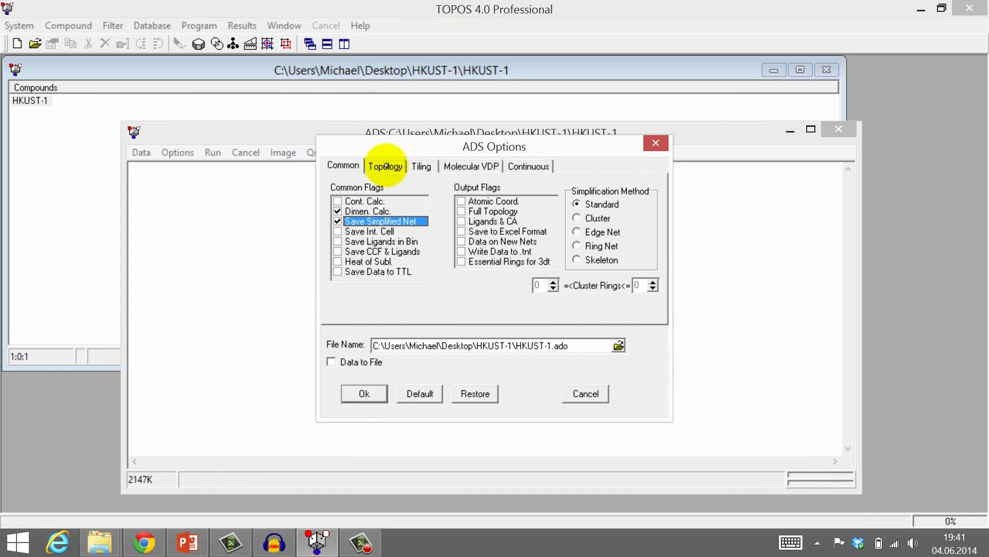
Set H bonds to Mol., review the Tiling, Molecular VDP and Continuous settings, and accept.
{"action": "left_click", "coordinate": [420, 111]}
{"action": "left_click", "coordinate": [589, 234]}
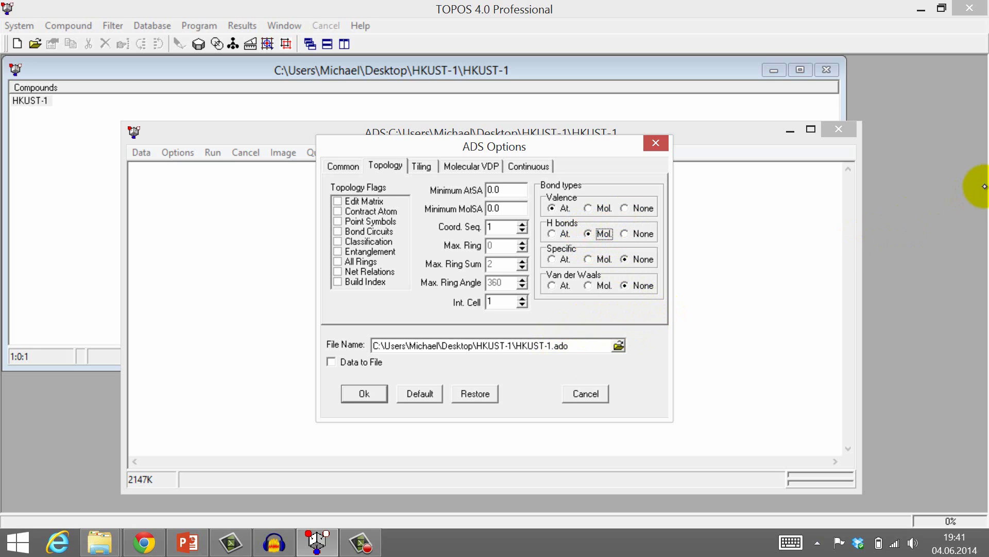
{"action": "left_click", "coordinate": [421, 165]}
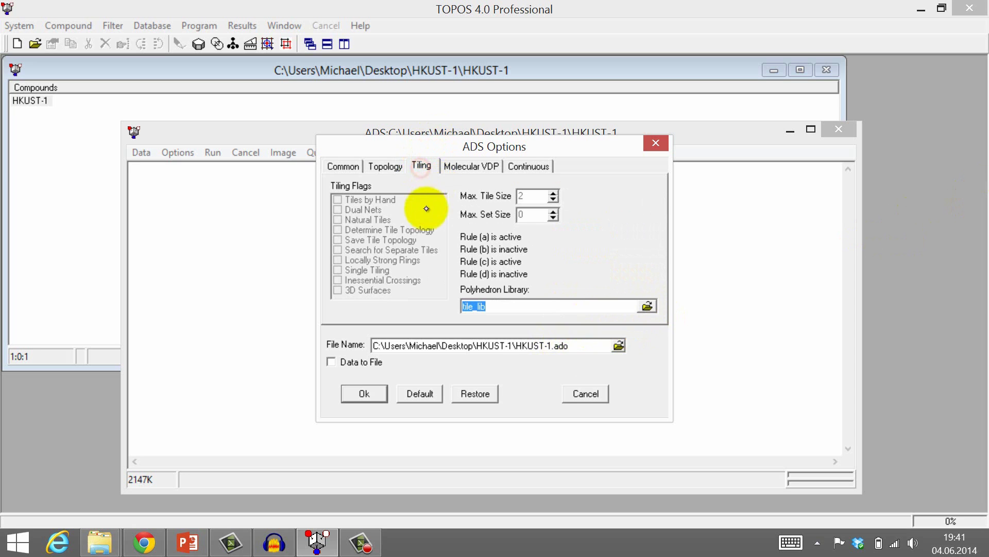
{"action": "left_click", "coordinate": [475, 165]}
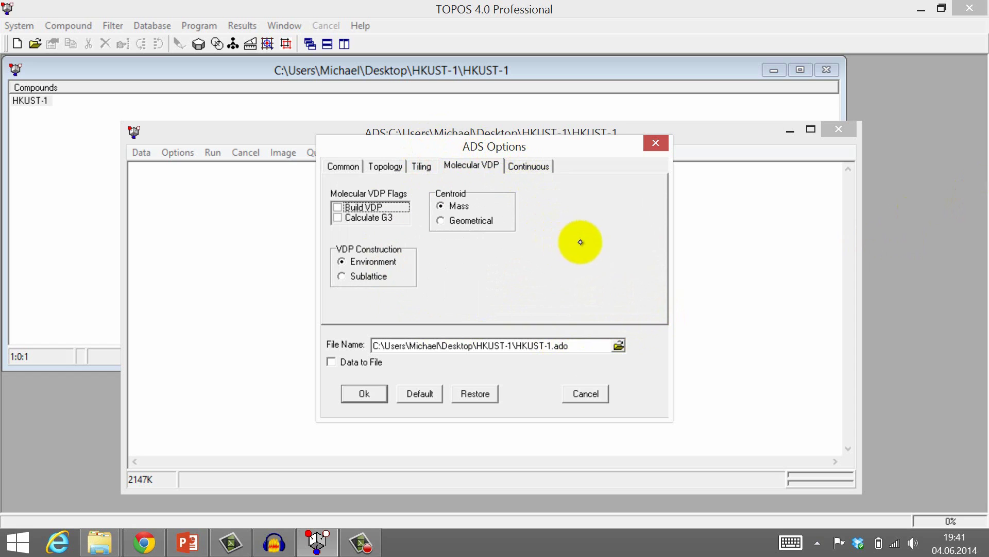
{"action": "left_click", "coordinate": [529, 165]}
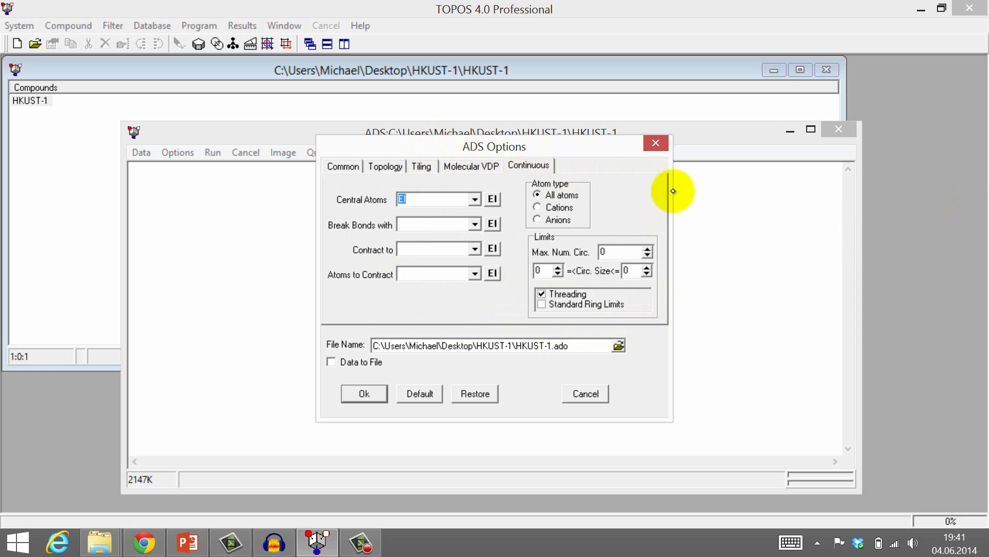
{"action": "left_click", "coordinate": [366, 394]}
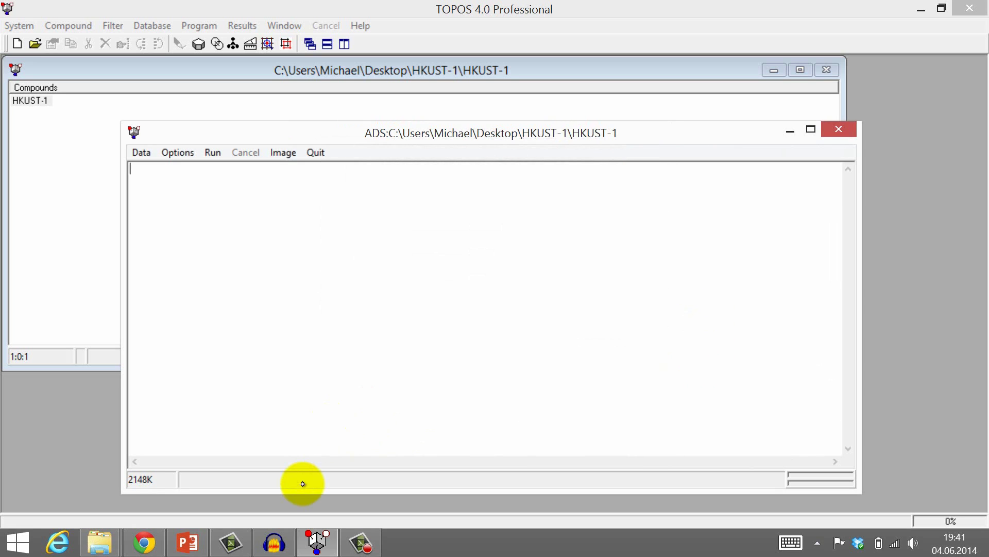
Run the simplification, creating the HKUST-1_c database with default user code and central atoms.
{"action": "left_click", "coordinate": [214, 153]}
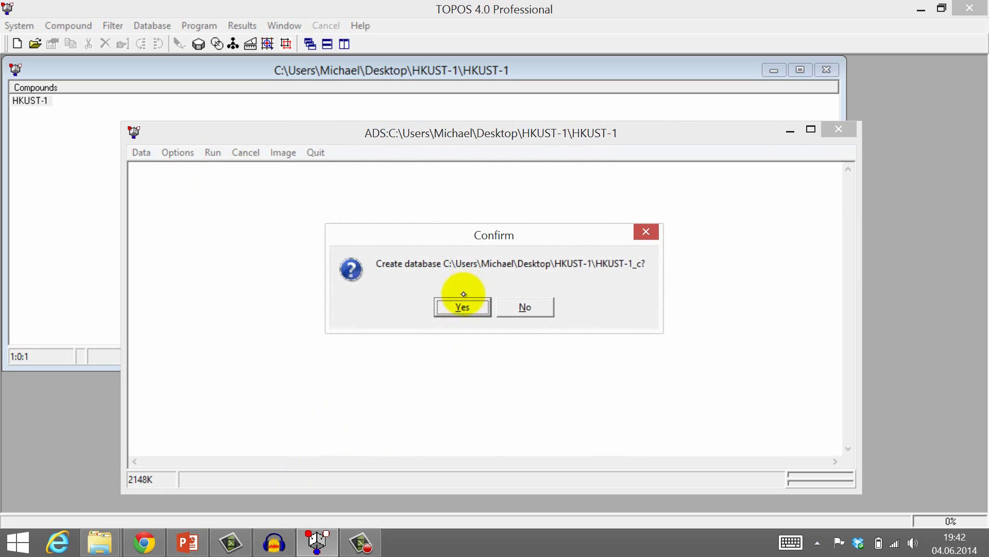
{"action": "left_click", "coordinate": [464, 307]}
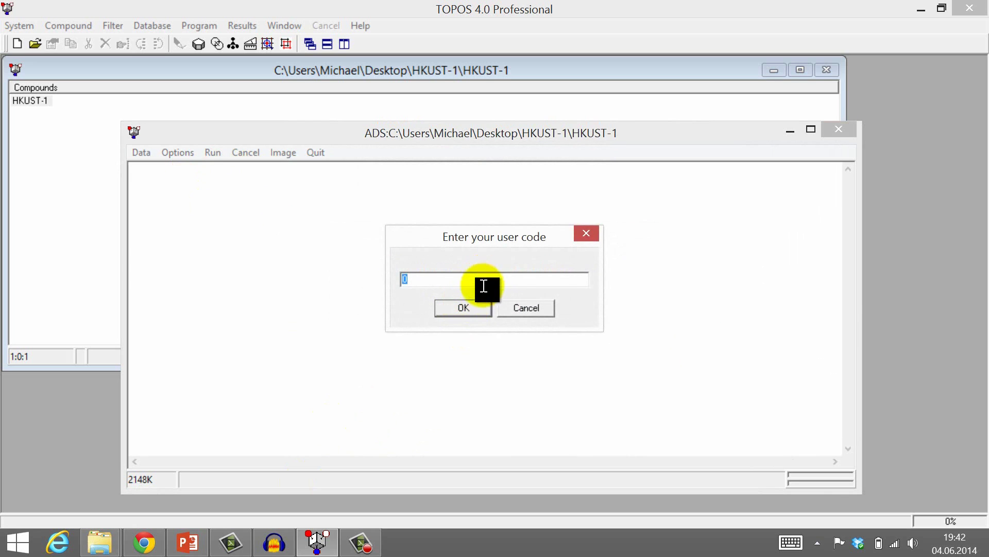
{"action": "left_click", "coordinate": [463, 308]}
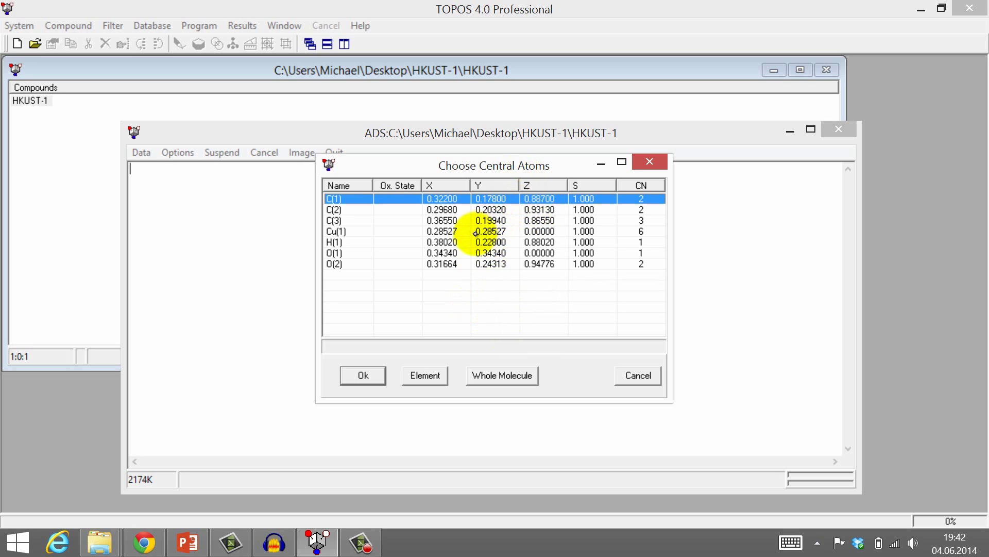
{"action": "left_click", "coordinate": [494, 380]}
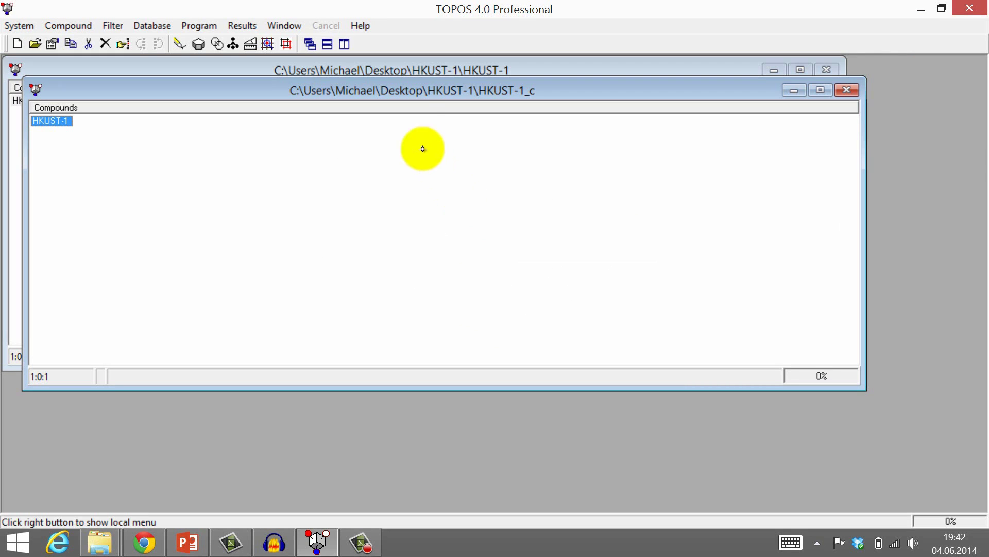
Rename the HKUST-1 compound's formula to 'HKUST-1 simplified net' and save the record.
{"action": "mouse_move", "coordinate": [432, 90]}
{"action": "left_mouse_down"}
{"action": "mouse_move", "coordinate": [461, 109]}
{"action": "mouse_move", "coordinate": [436, 136]}
{"action": "left_mouse_up"}
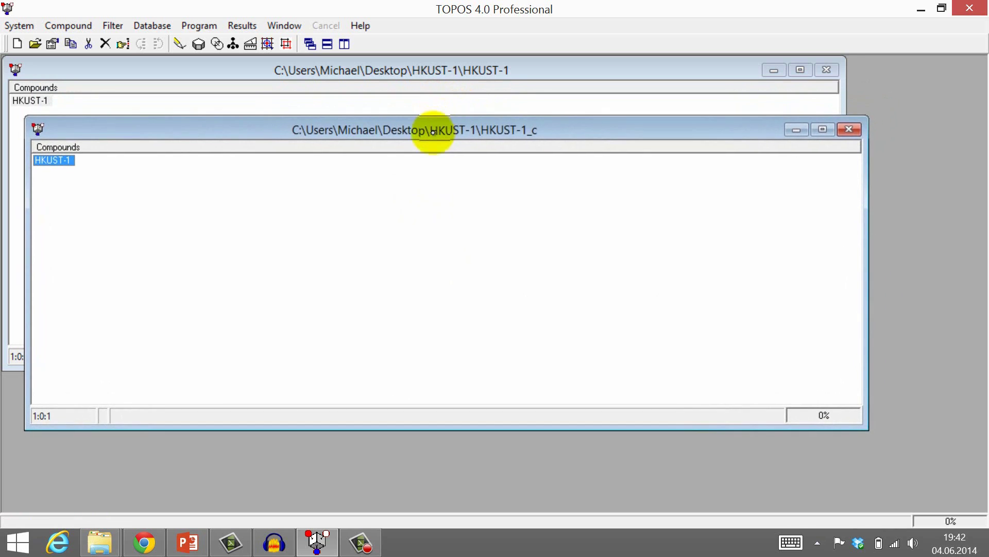
{"action": "left_click_drag", "start_coordinate": [437, 135], "coordinate": [433, 132]}
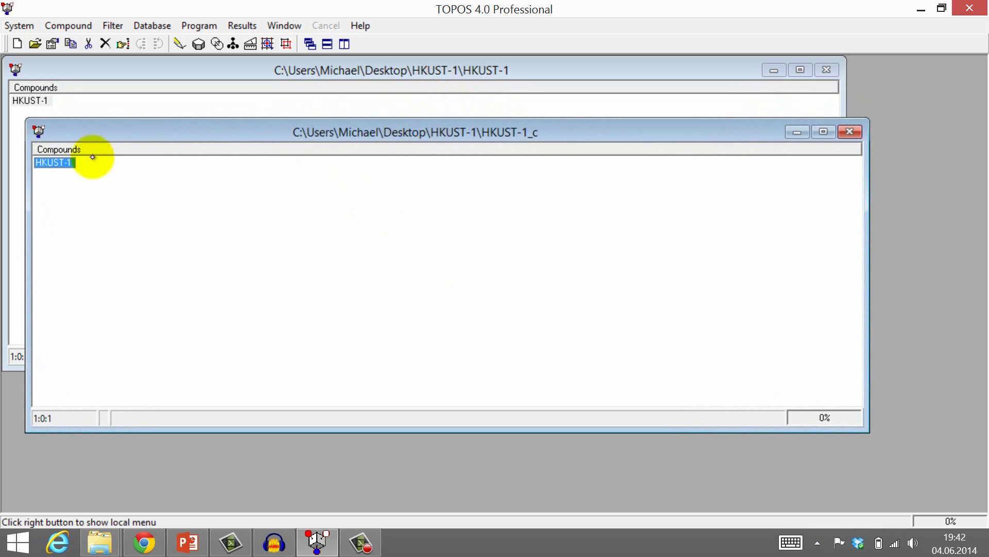
{"action": "left_click", "coordinate": [61, 170]}
{"action": "right_click", "coordinate": [58, 164]}
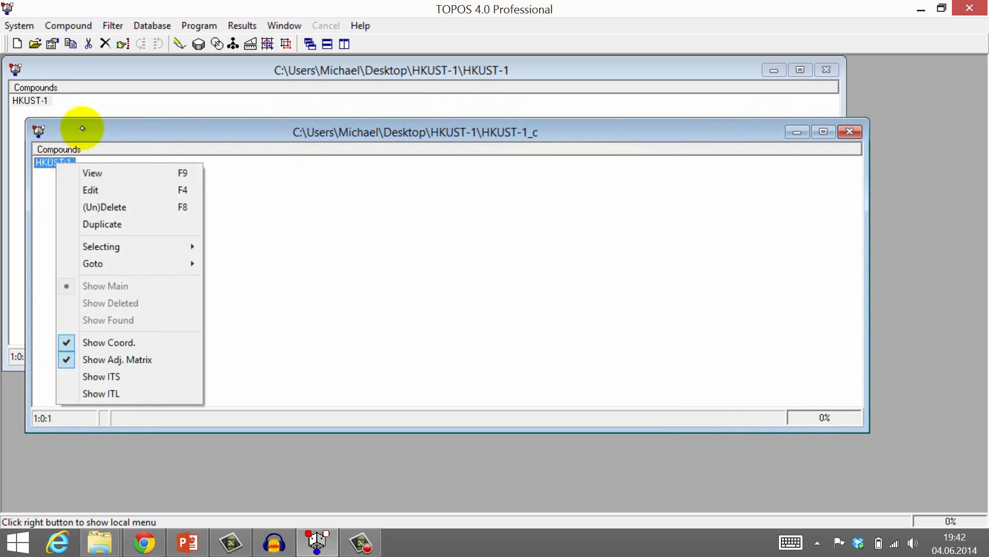
{"action": "left_click", "coordinate": [186, 188]}
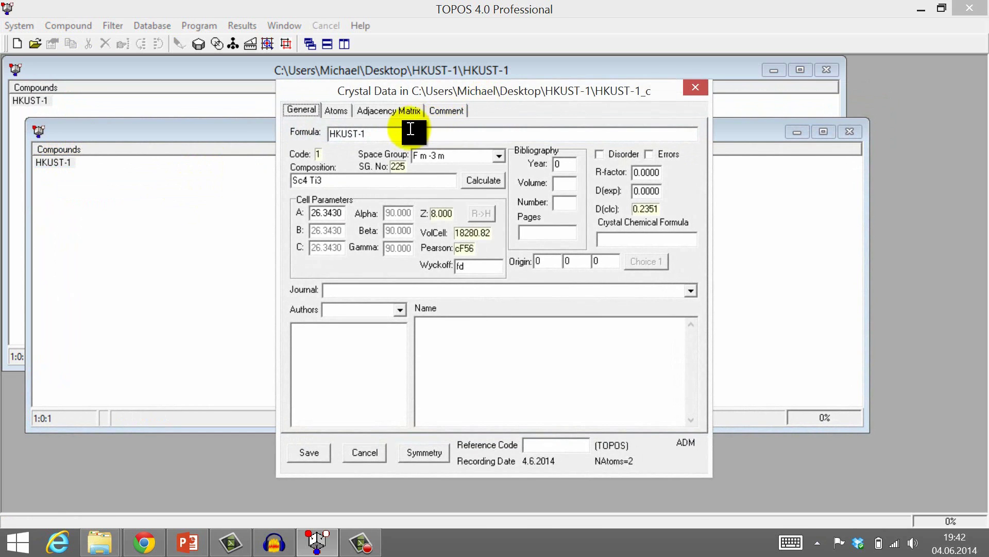
{"action": "left_click", "coordinate": [393, 137]}
{"action": "type", "text": "simplified net"}
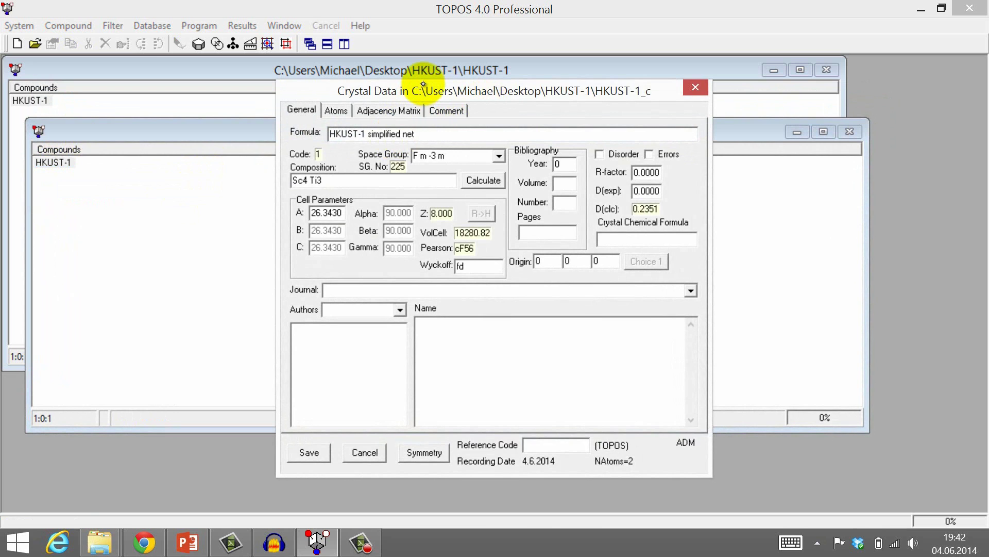
{"action": "left_click", "coordinate": [305, 452]}
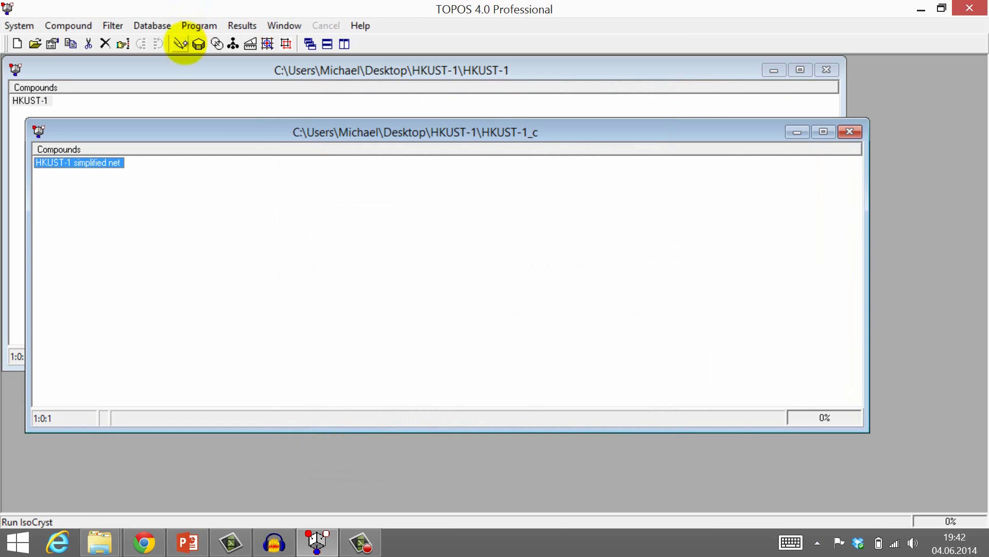
Draw the simplified net in IsoCryst, showing Sc and Ti nodes connected by lines.
{"action": "left_click", "coordinate": [179, 44]}
{"action": "left_click", "coordinate": [145, 43]}
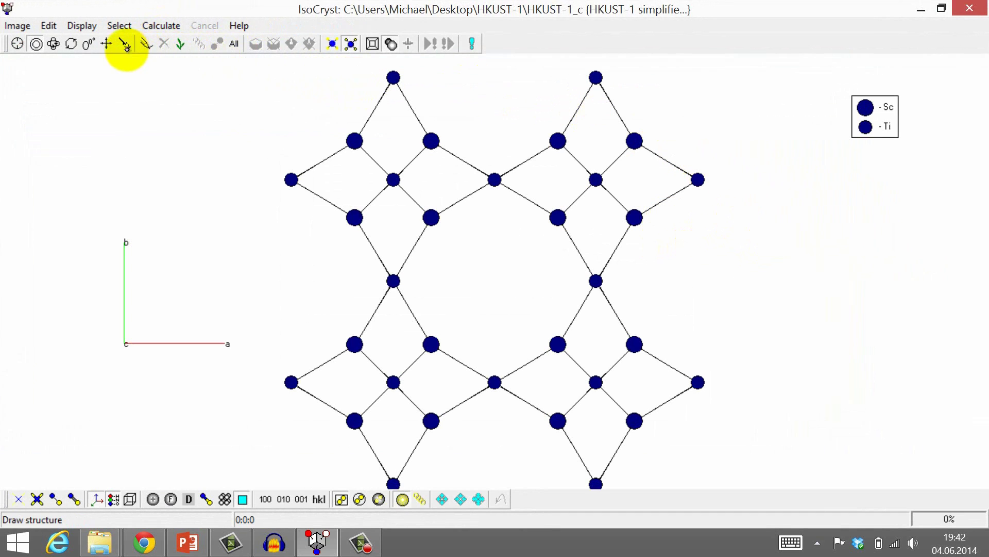
{"action": "left_click", "coordinate": [124, 43]}
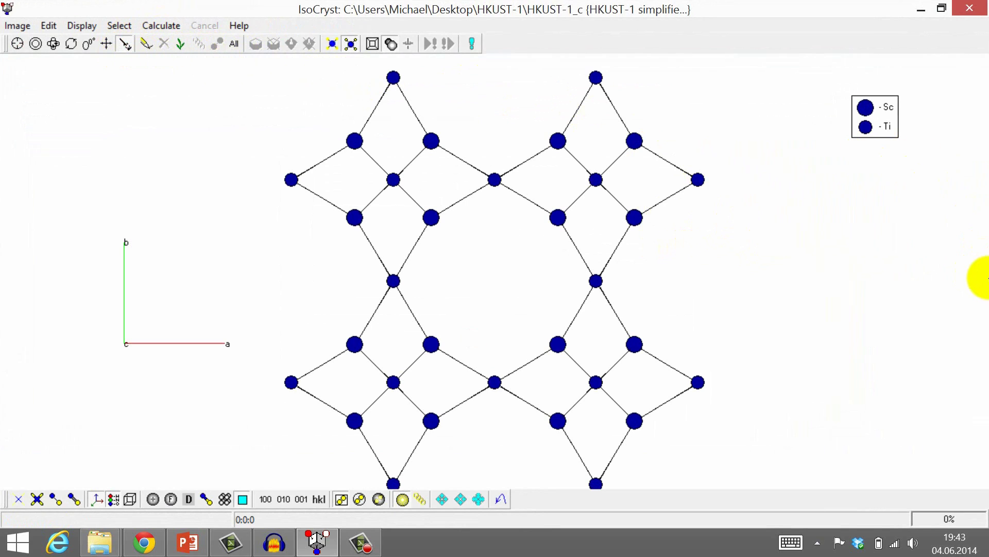